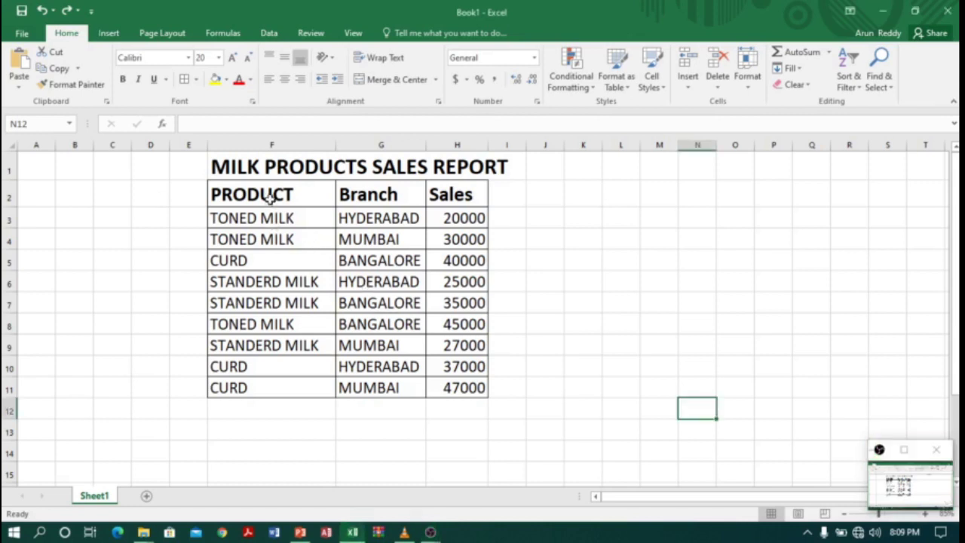
Step: Sort the sales table F2:H11 by the PRODUCT column values in A to Z order, treating the first row as headers
left_click_drag(267, 191, 466, 385)
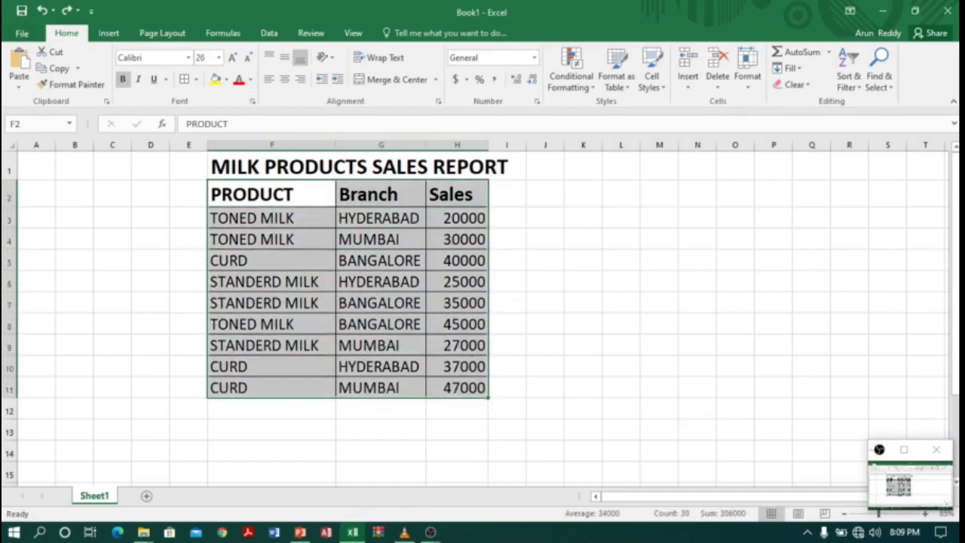
left_click(856, 87)
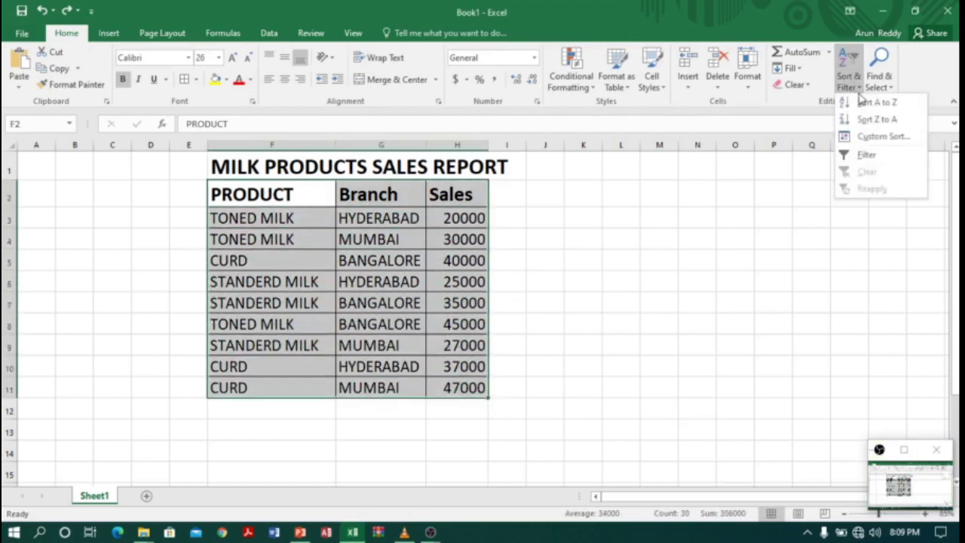
left_click(865, 138)
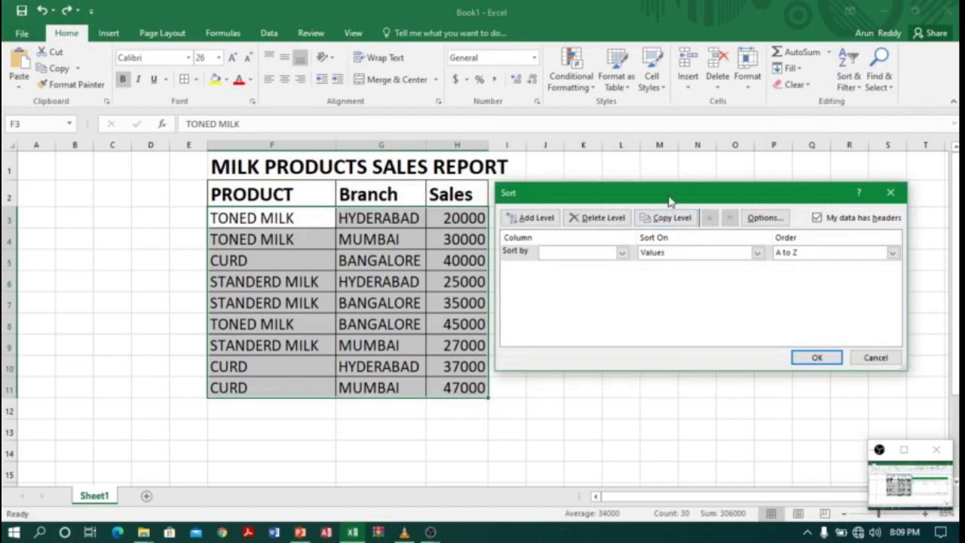
left_click_drag(673, 193, 680, 170)
left_click(629, 230)
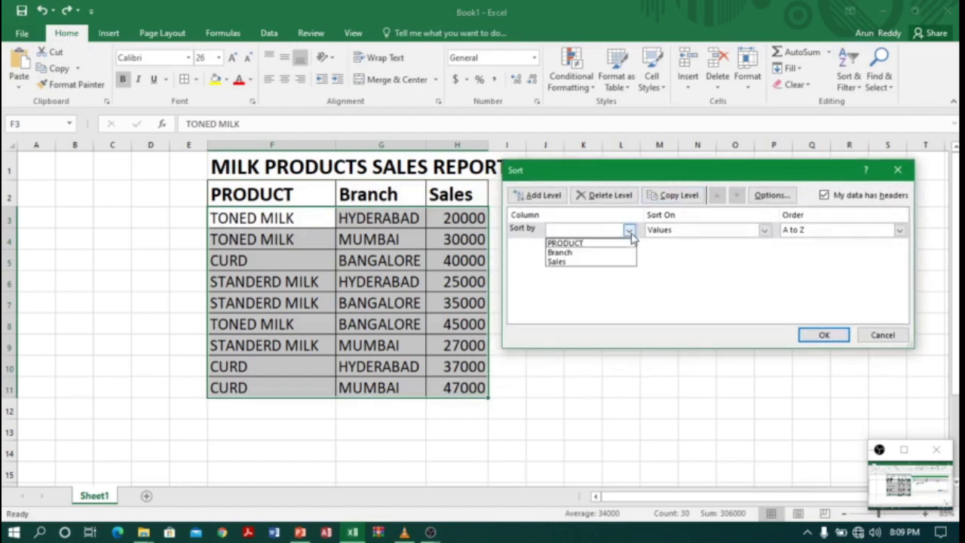
left_click(602, 249)
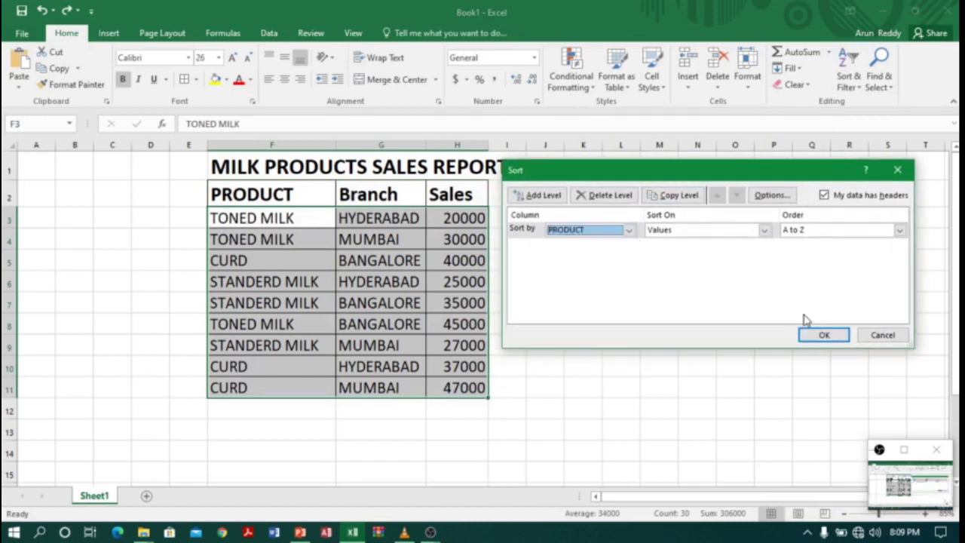
left_click(829, 232)
left_click(824, 243)
left_click(824, 335)
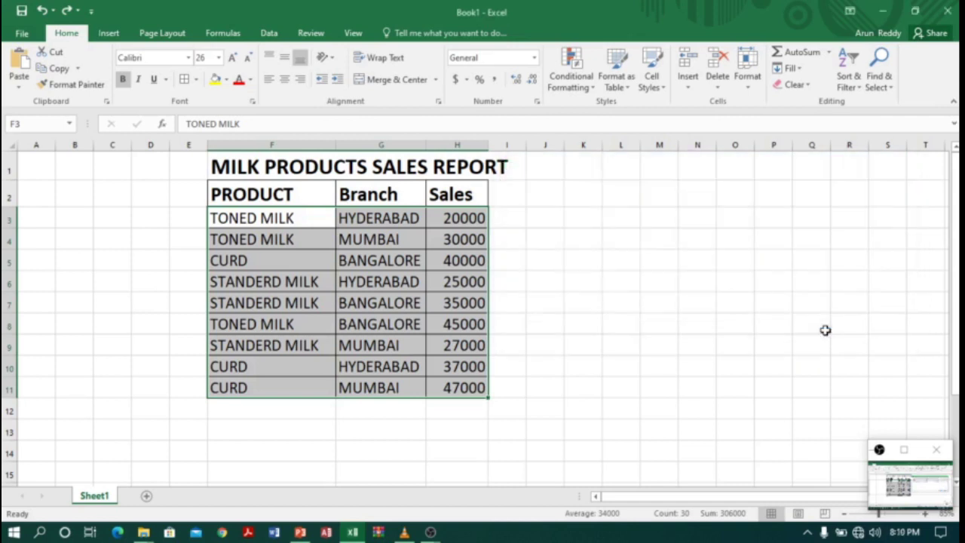
left_click(583, 294)
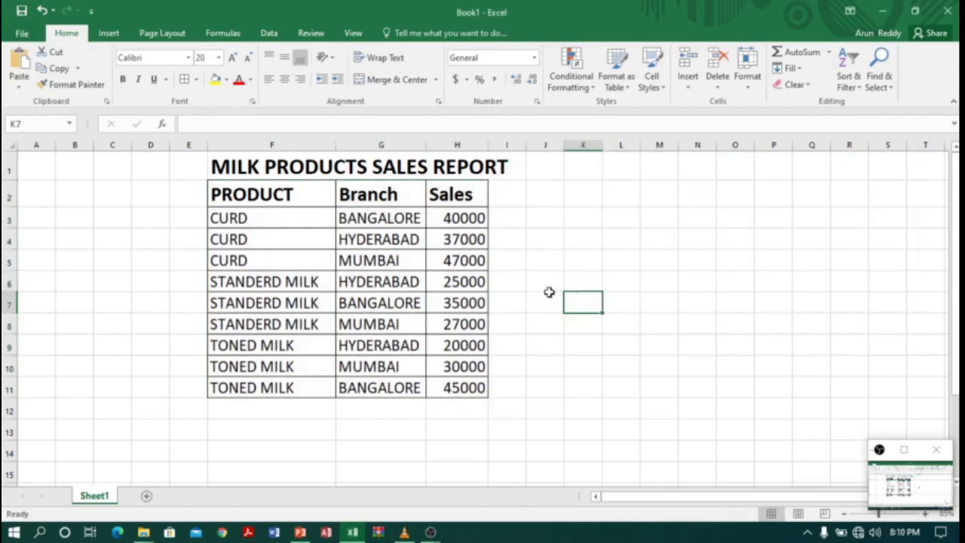
left_click_drag(235, 216, 258, 388)
left_click(616, 323)
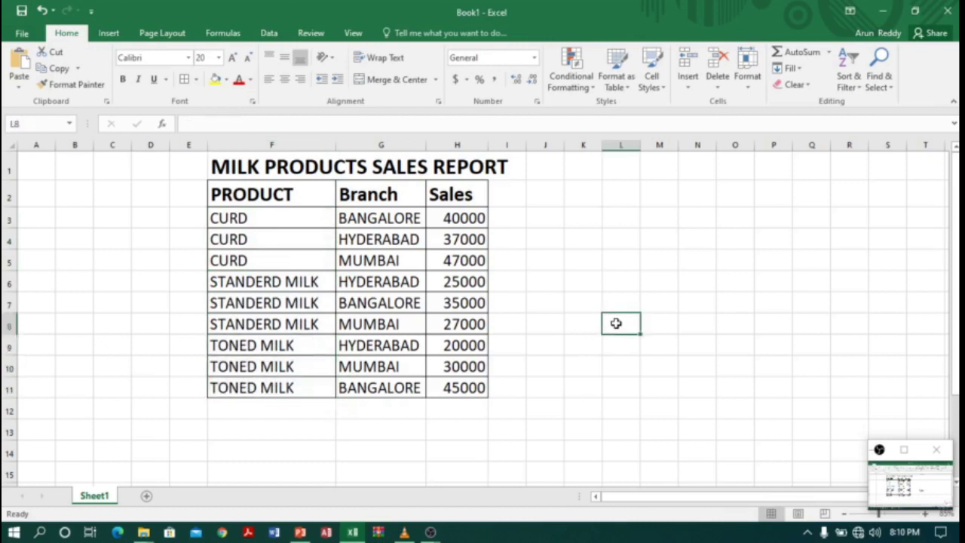
Step: Add subtotals to the sales table that sum Sales at each change in PRODUCT, with the summary below the data
left_click_drag(244, 194, 435, 389)
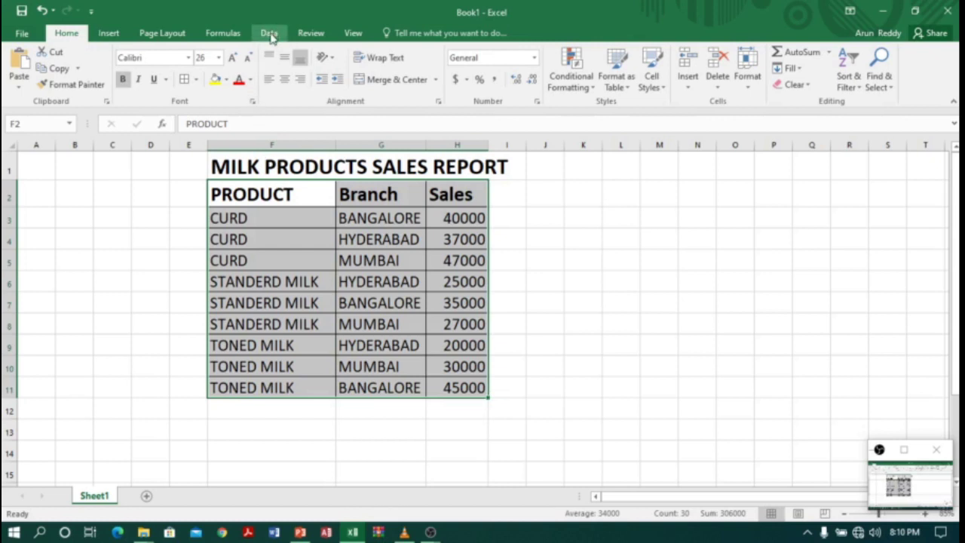
left_click(270, 35)
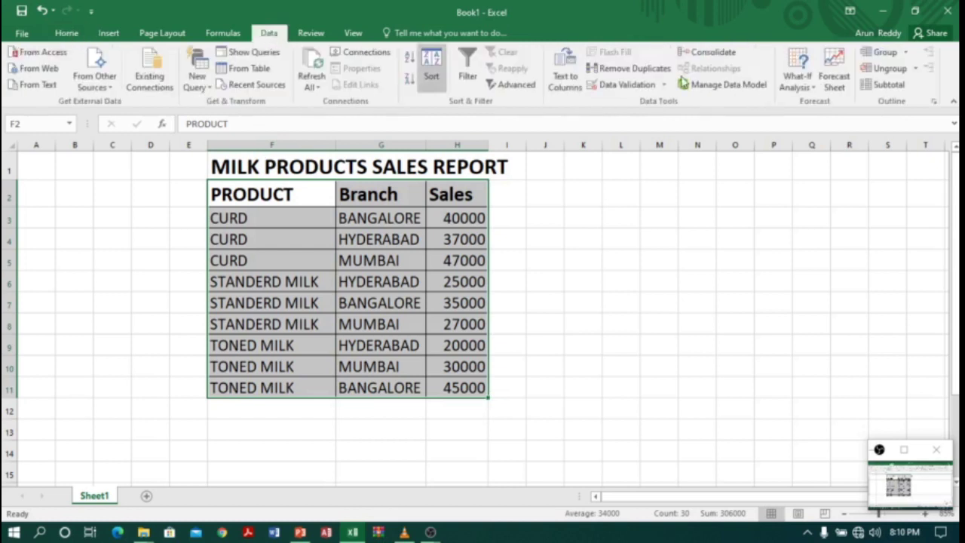
left_click(891, 89)
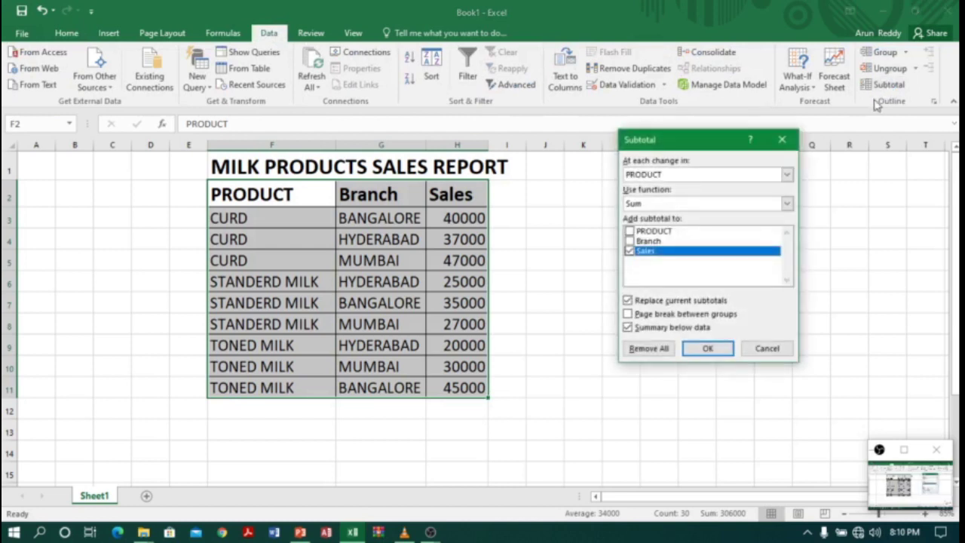
left_click(787, 174)
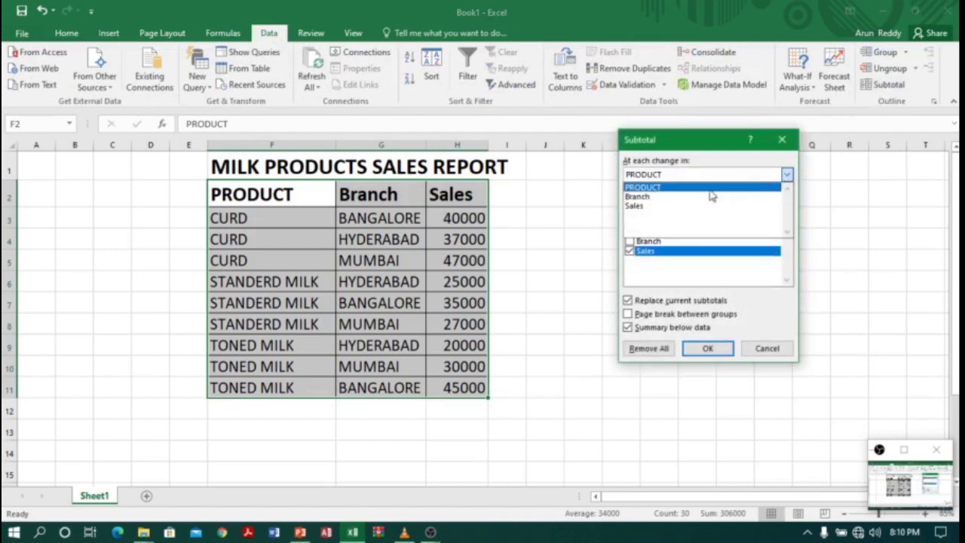
left_click(671, 188)
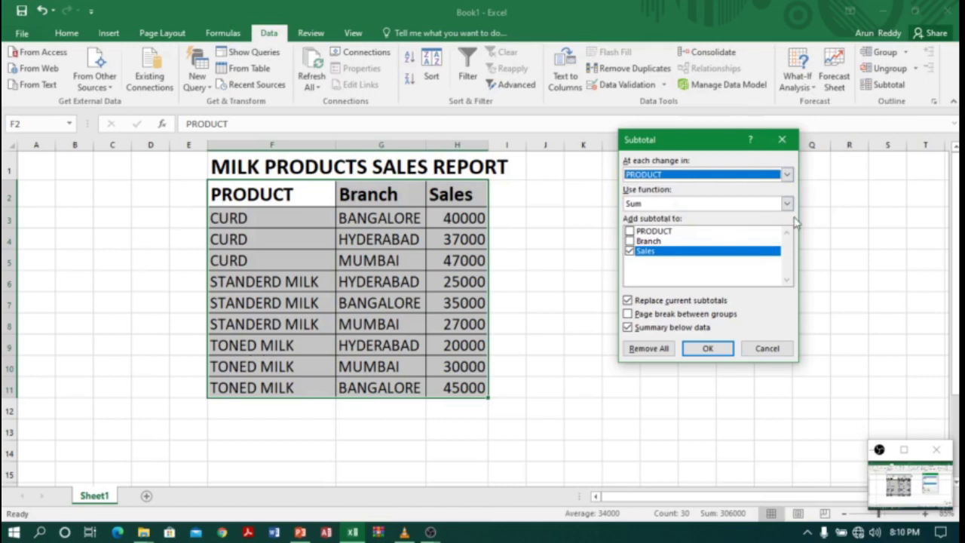
left_click(787, 204)
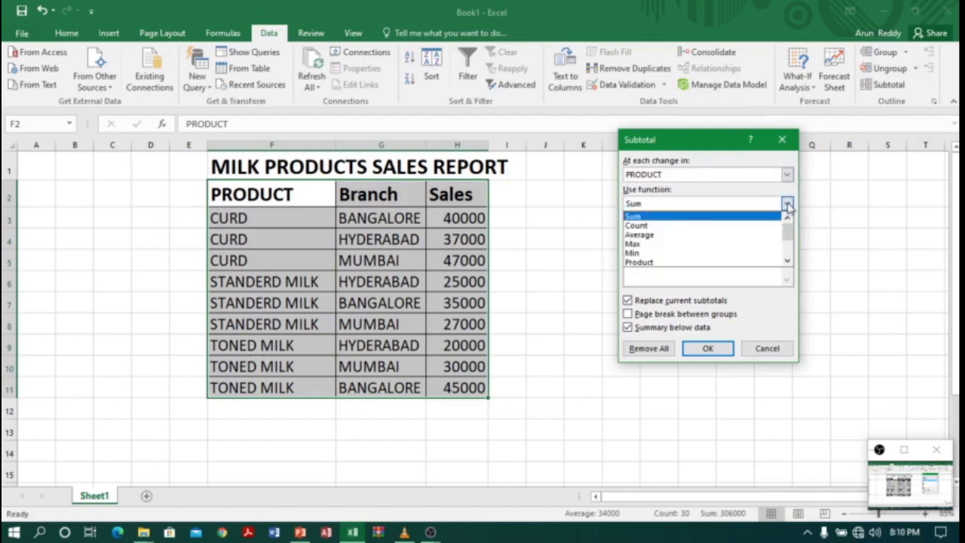
left_click(668, 216)
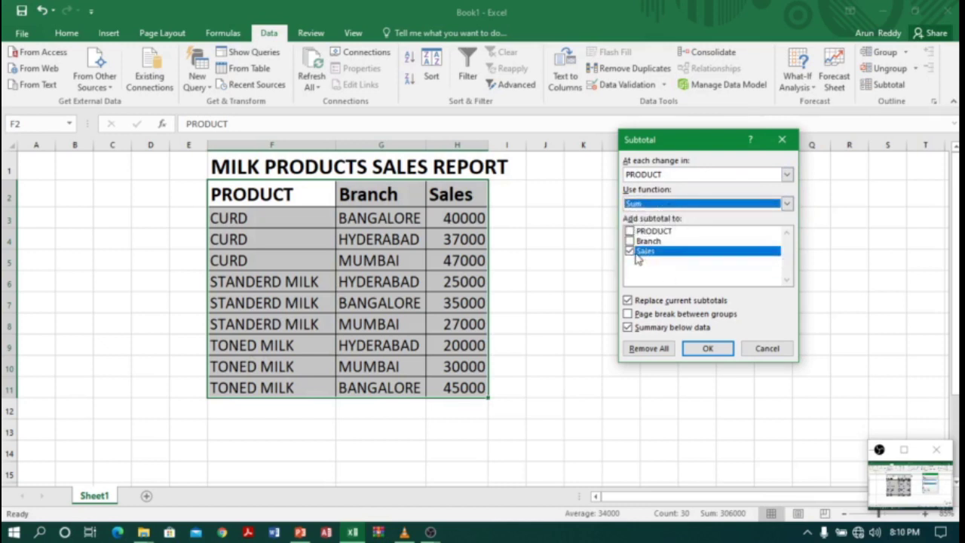
left_click(630, 252)
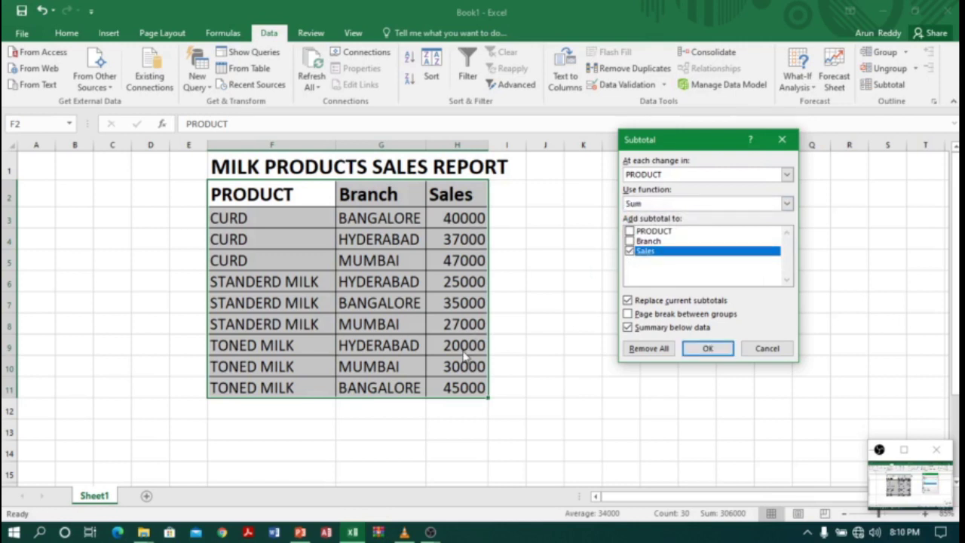
left_click(708, 349)
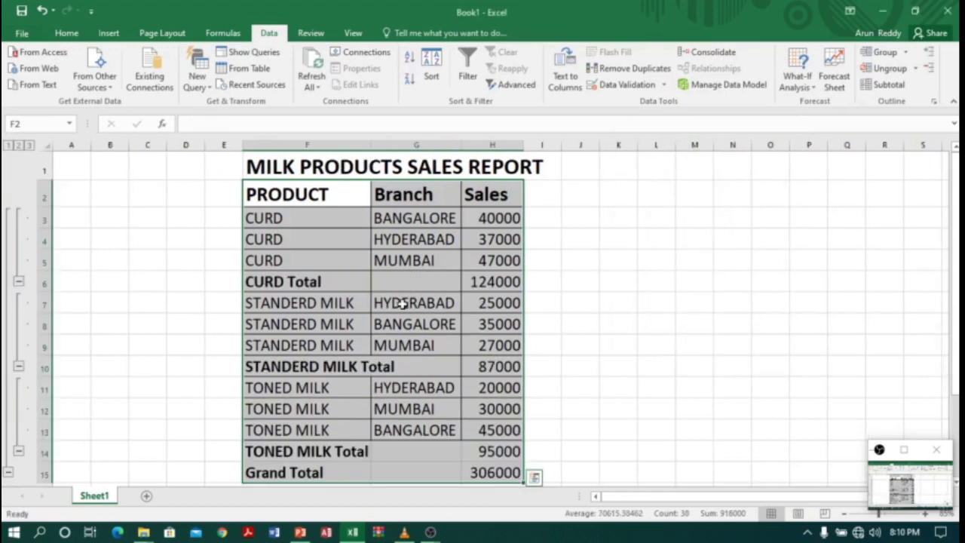
Step: Examine the subtotal rows for CURD, STANDERD MILK and TONED MILK, along with the Grand Total row
left_click(331, 281)
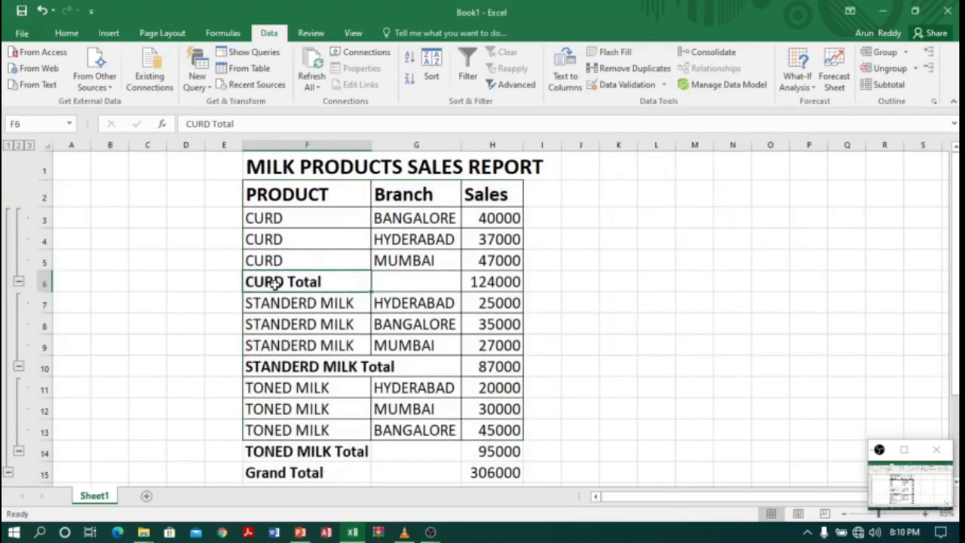
left_click_drag(270, 279, 497, 282)
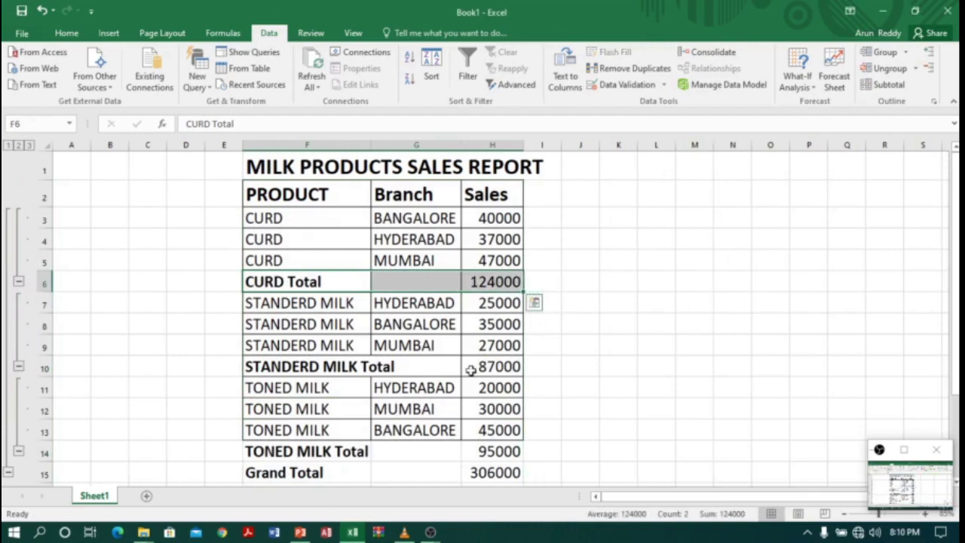
left_click_drag(273, 368, 498, 366)
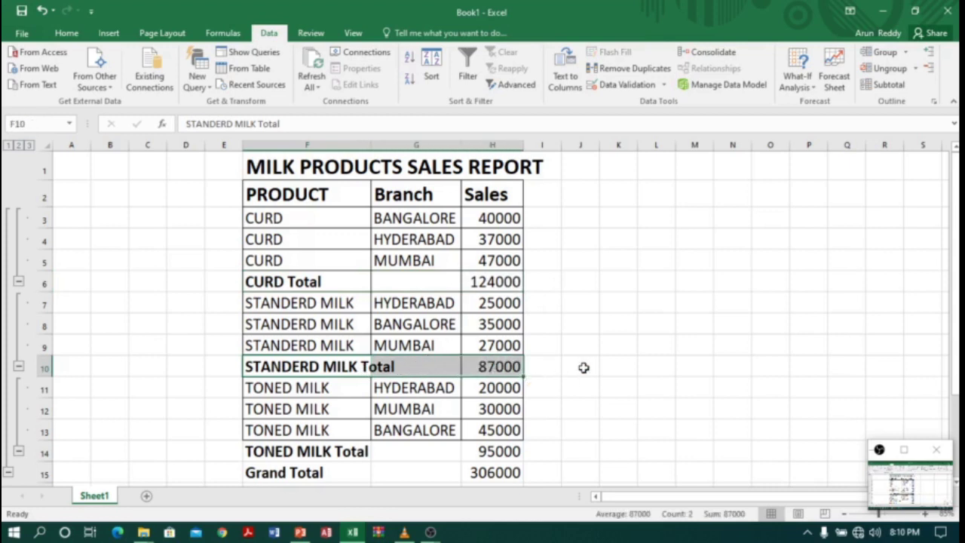
scroll(581, 368, "down", 1)
left_click_drag(289, 372, 497, 373)
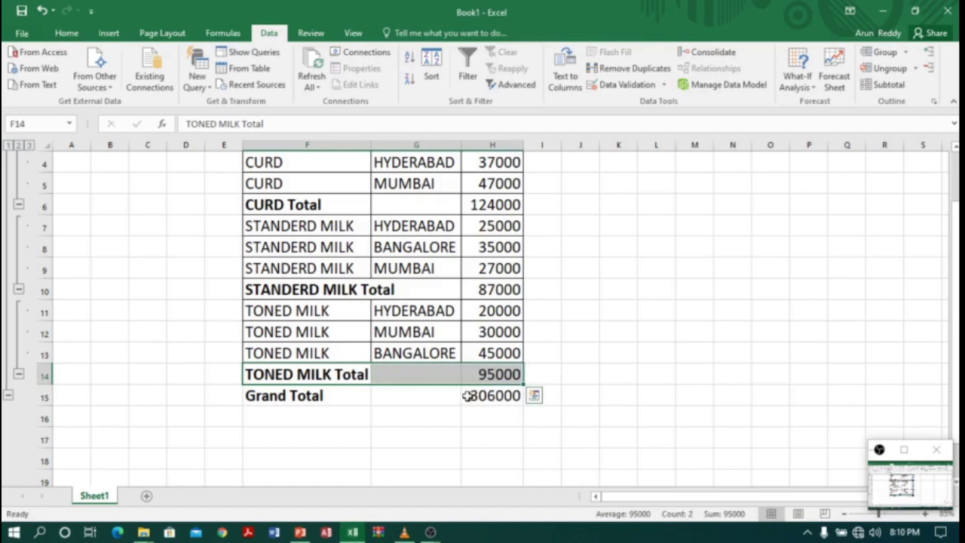
left_click_drag(263, 397, 497, 395)
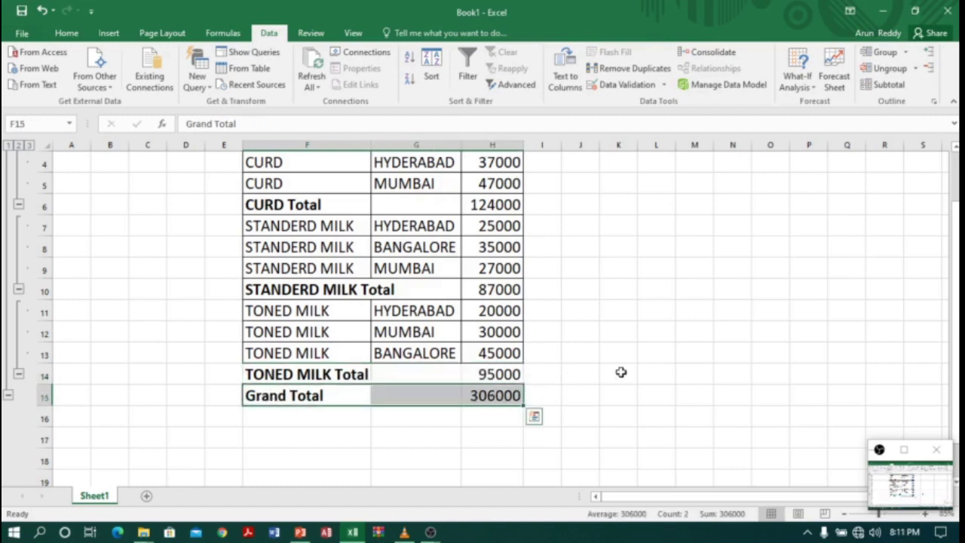
scroll(620, 372, "up", 1)
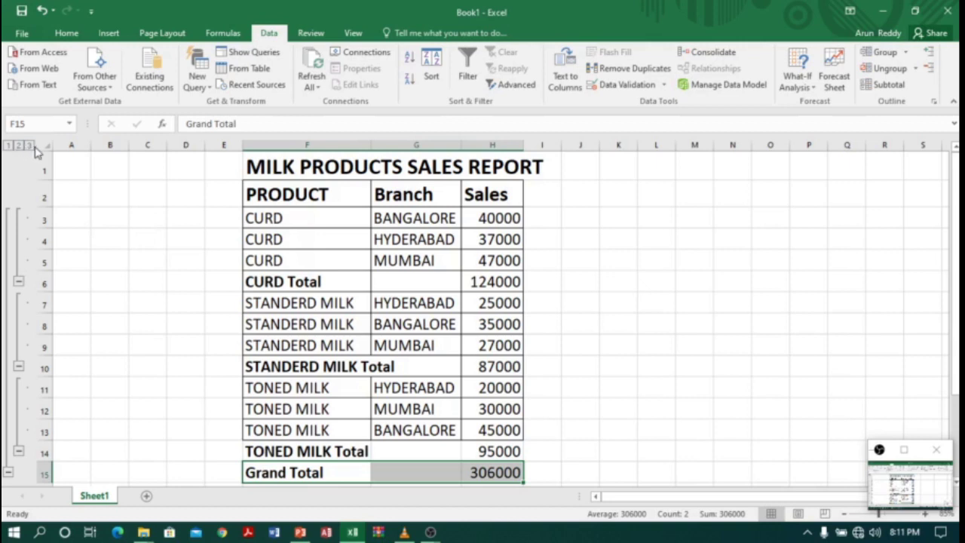
Step: Collapse the outline to level 2 and review the product totals and the grand total
left_click(19, 145)
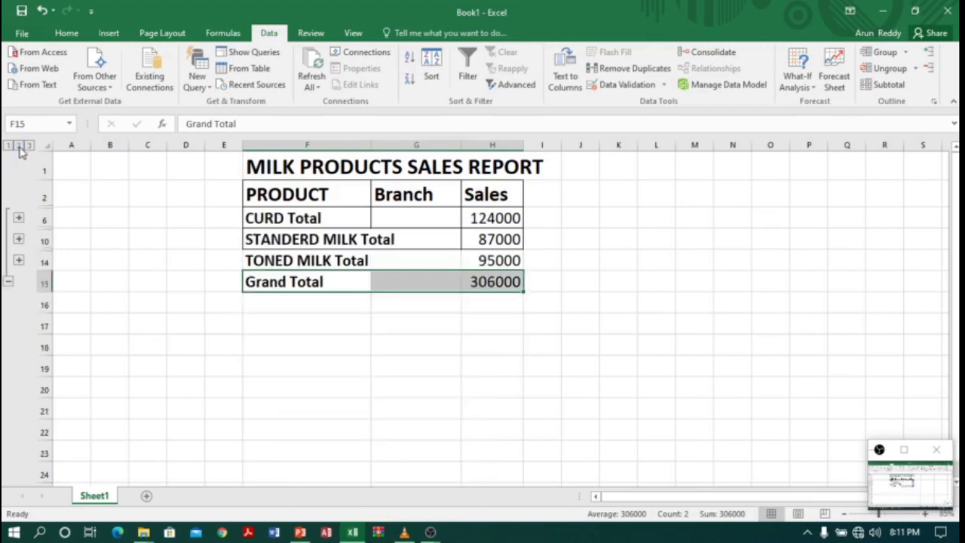
left_click_drag(302, 218, 493, 281)
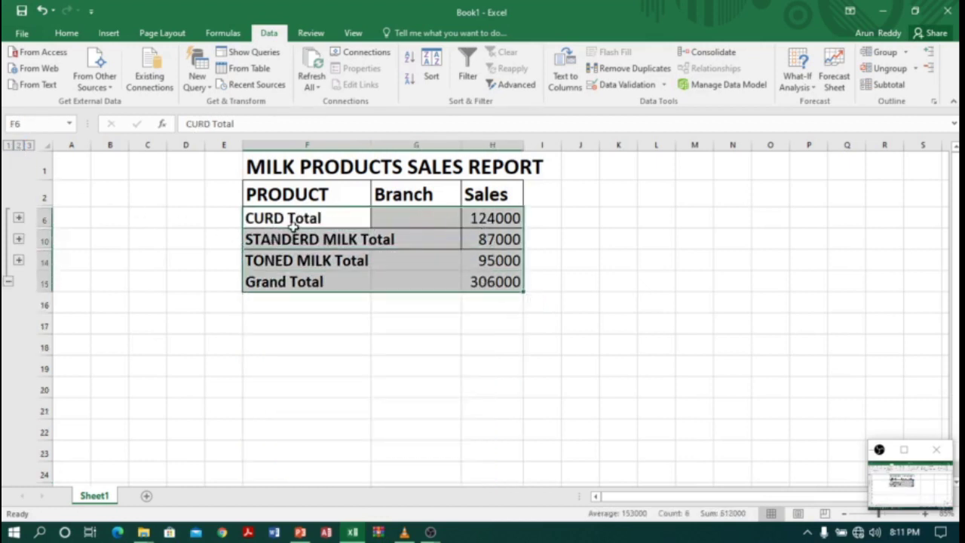
left_click(435, 284)
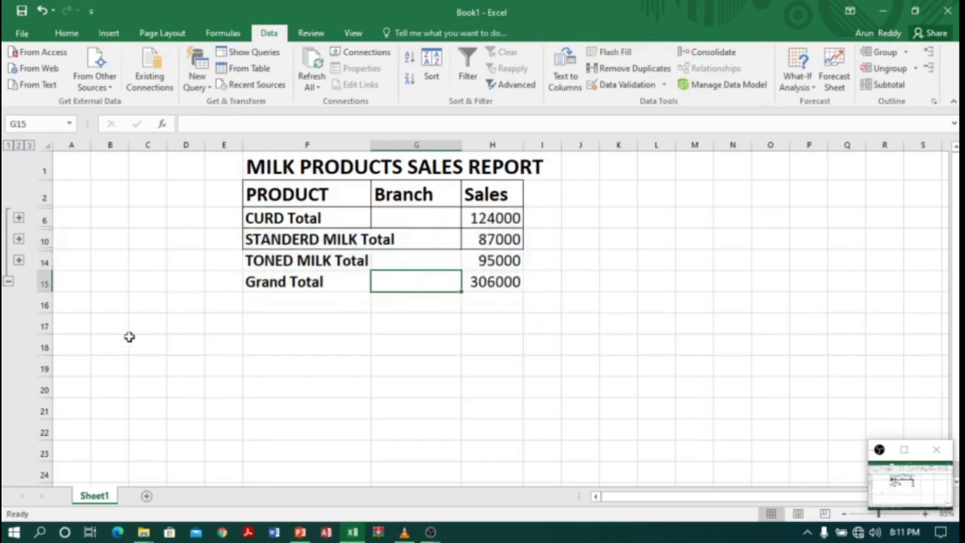
Step: Collapse the outline to level 1 to view only the grand total, and expand it back to level 3
left_click(8, 145)
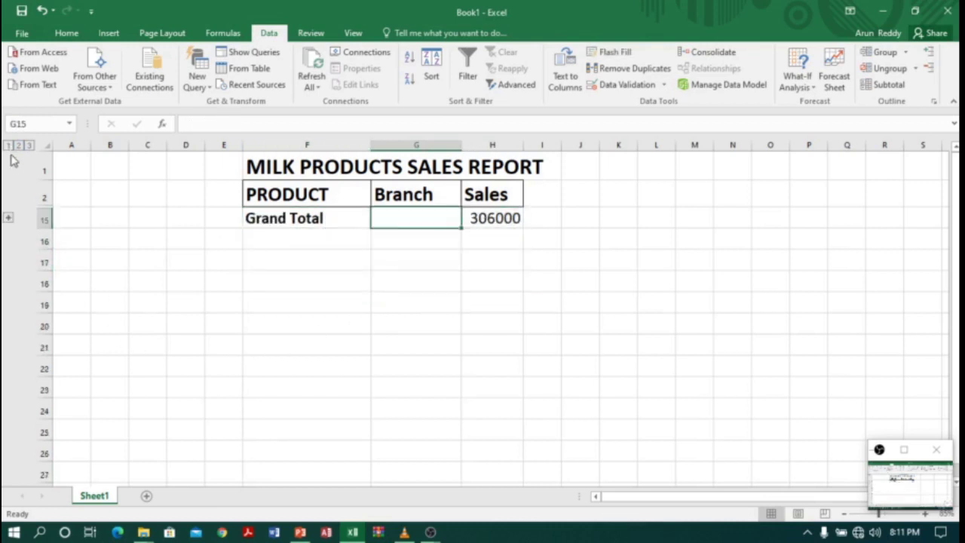
left_click_drag(302, 218, 490, 219)
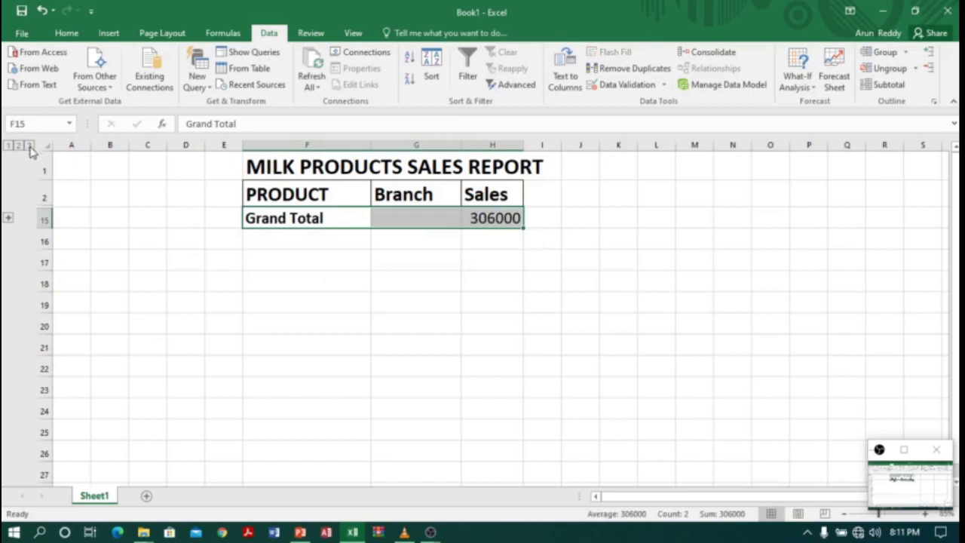
left_click(30, 145)
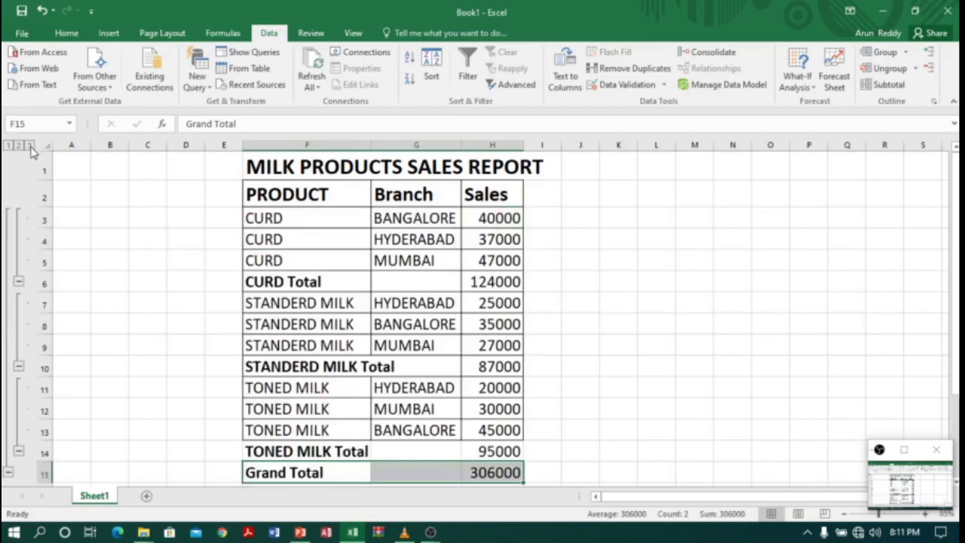
left_click(354, 279)
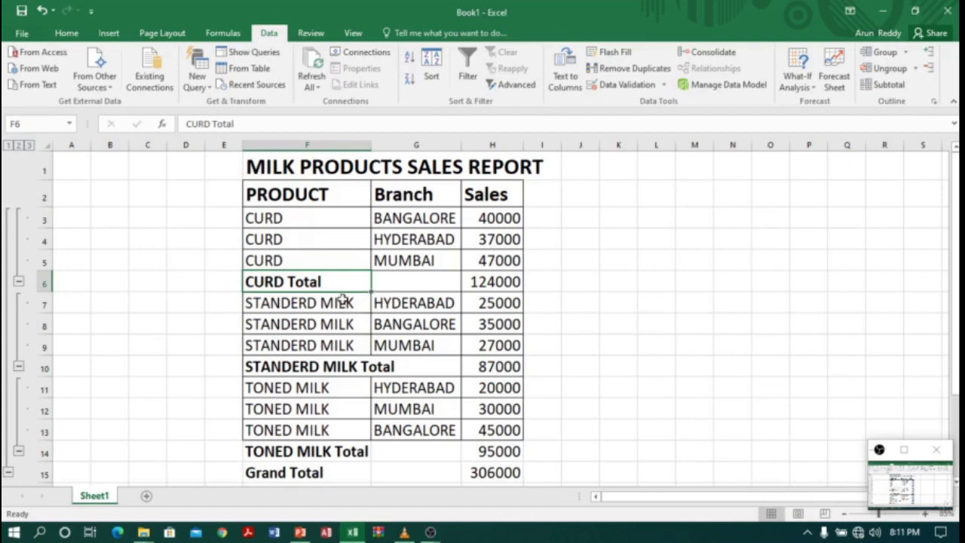
Step: Remove all subtotals from the sales table and check the restored data rows
left_click_drag(306, 198, 502, 472)
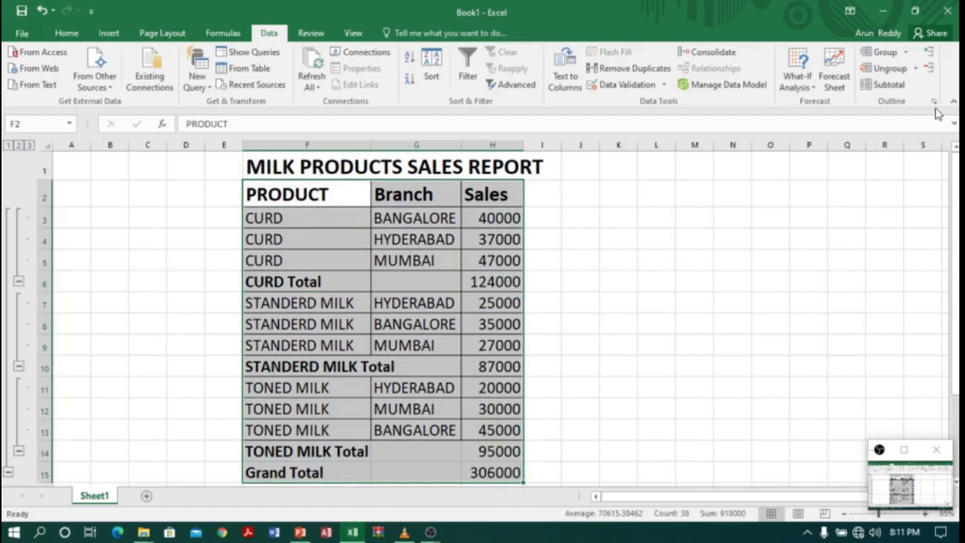
left_click(886, 88)
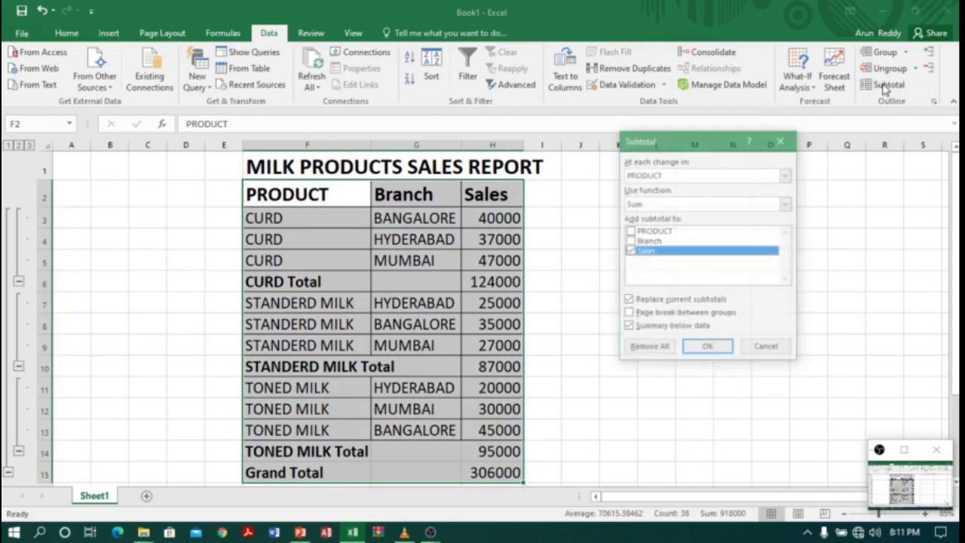
left_click(646, 350)
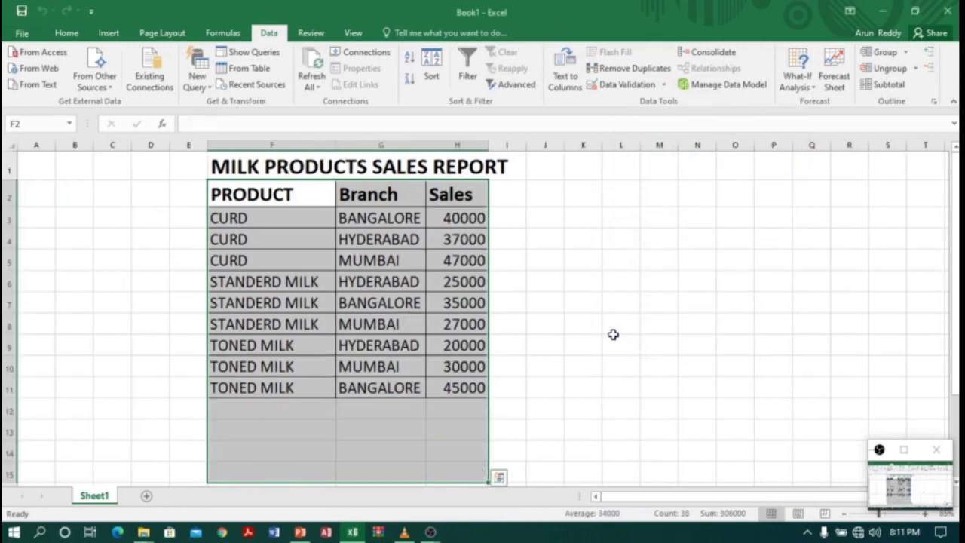
left_click(586, 310)
left_click_drag(256, 193, 448, 387)
left_click(664, 330)
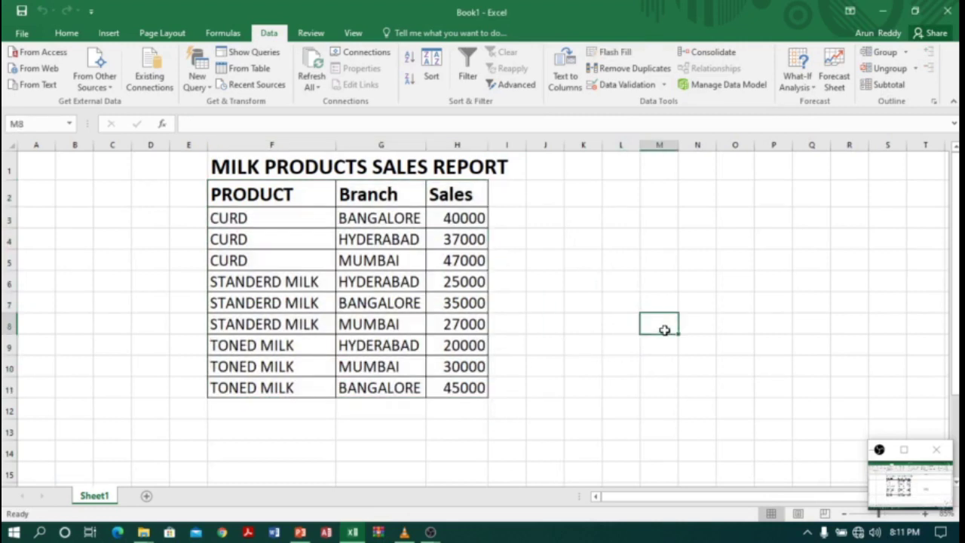
Step: Sort the sales table, including its header row, by Branch values from A to Z and check the grouping of the branches
left_click(264, 196)
left_click_drag(310, 201, 448, 386)
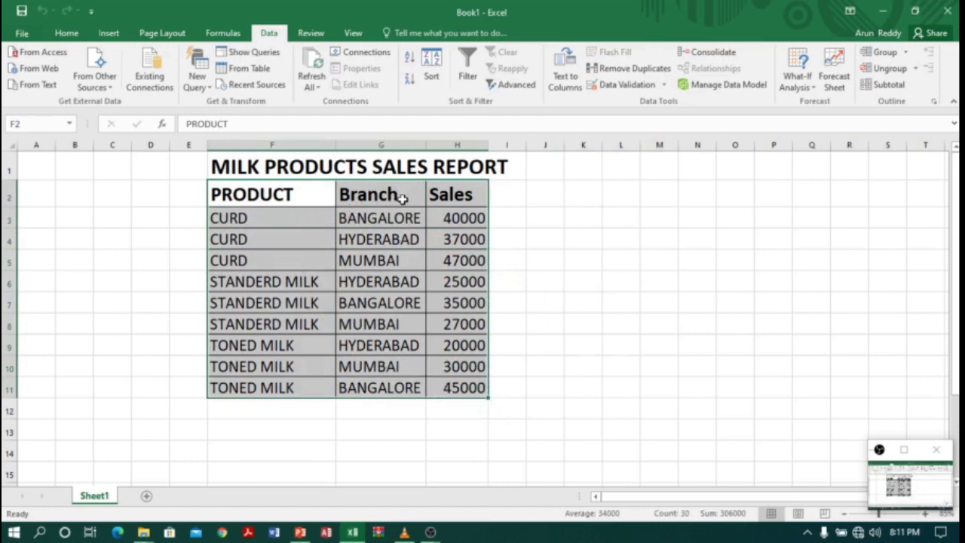
left_click_drag(249, 194, 461, 388)
left_click(66, 34)
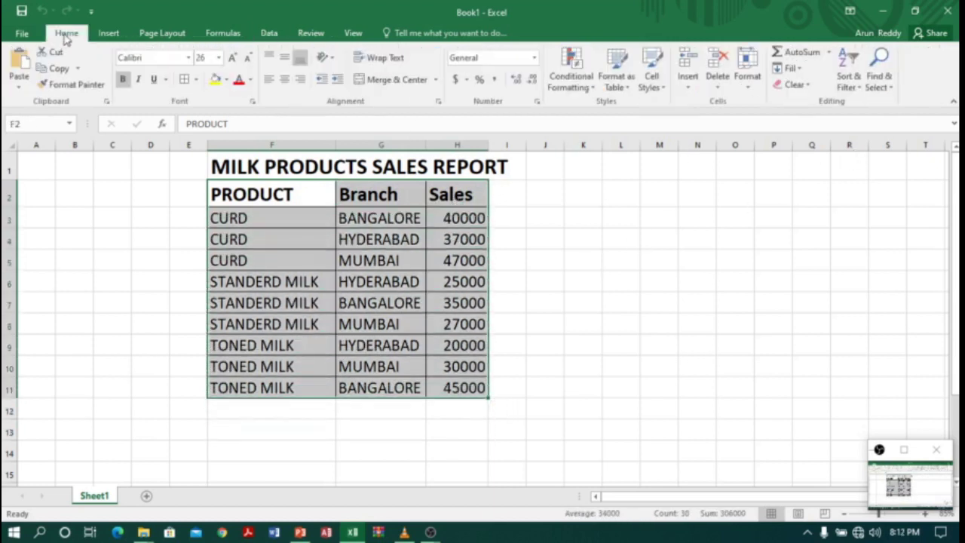
left_click(848, 81)
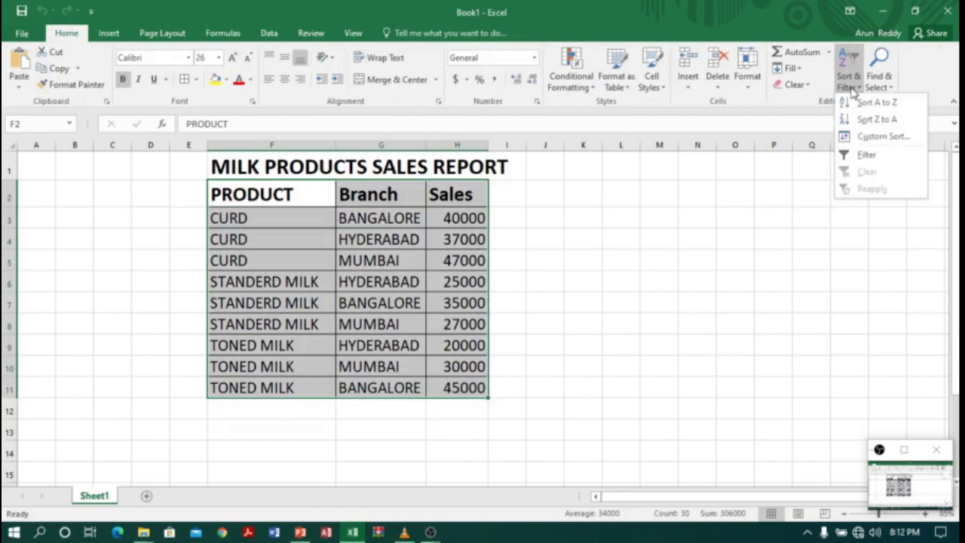
left_click(874, 136)
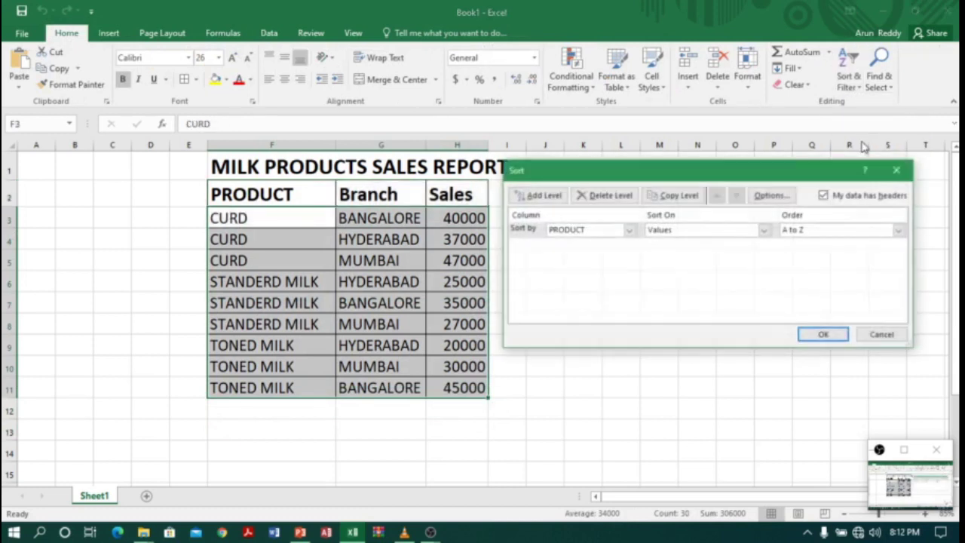
left_click(629, 229)
left_click(616, 253)
left_click(838, 230)
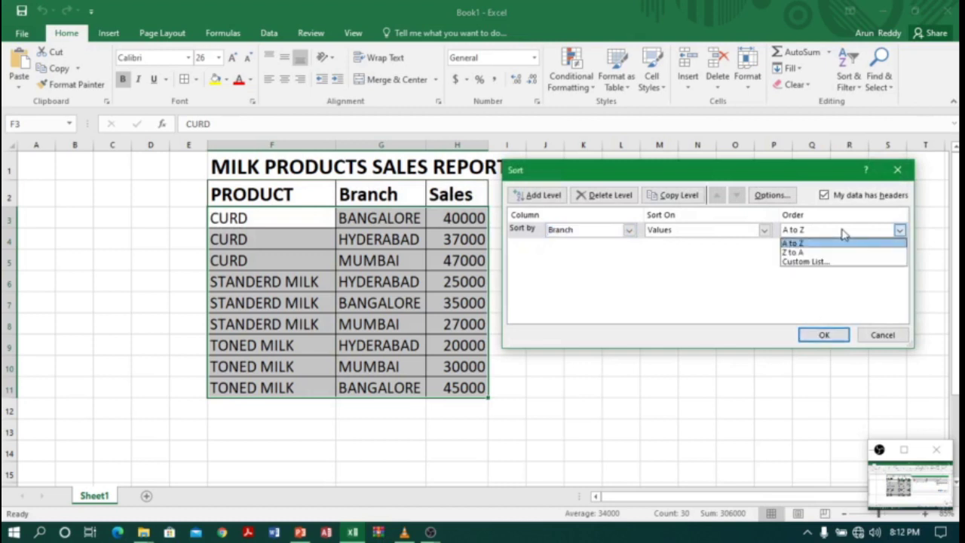
left_click(829, 243)
left_click(825, 335)
left_click(395, 263)
left_click_drag(400, 218, 393, 388)
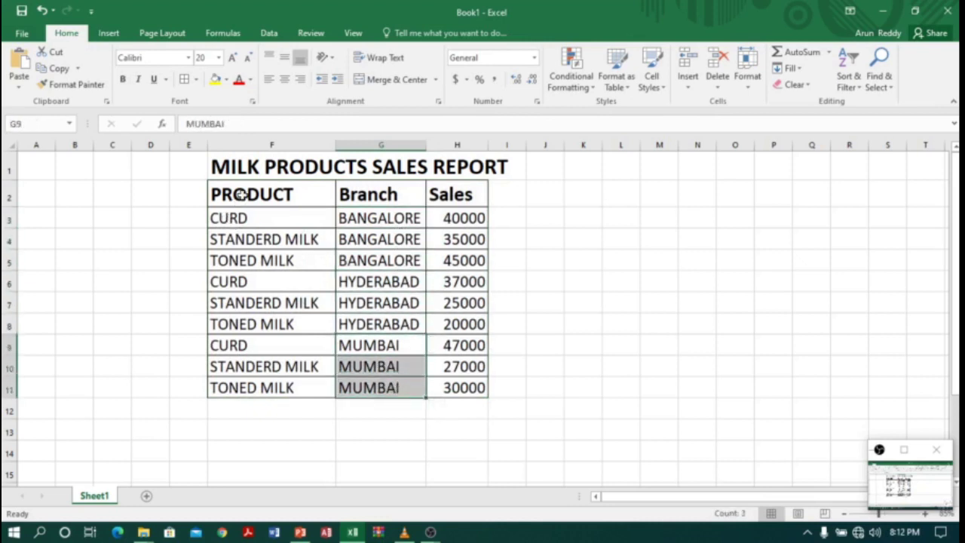
Step: Add subtotals to the sorted sales table that sum Sales at each change in Branch
left_click_drag(230, 194, 470, 387)
left_click(270, 34)
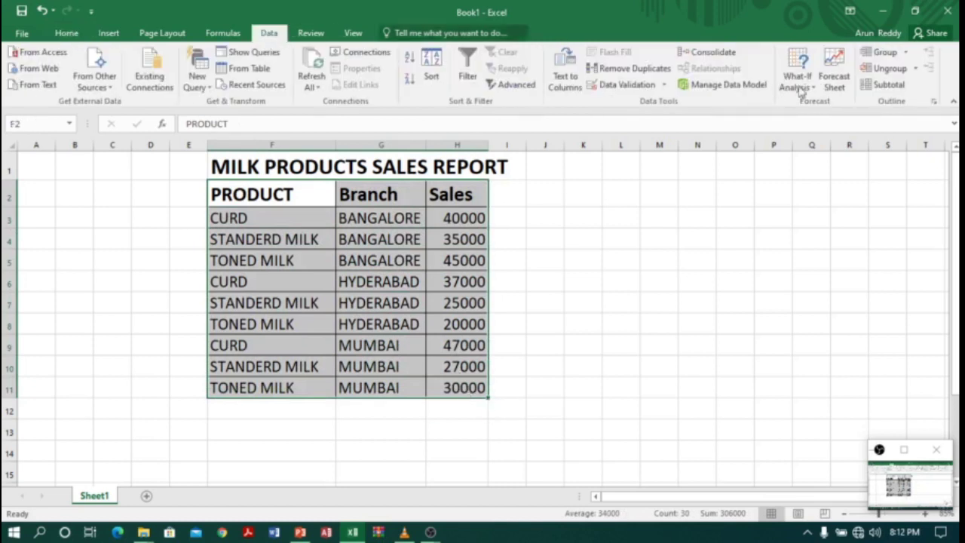
left_click(888, 85)
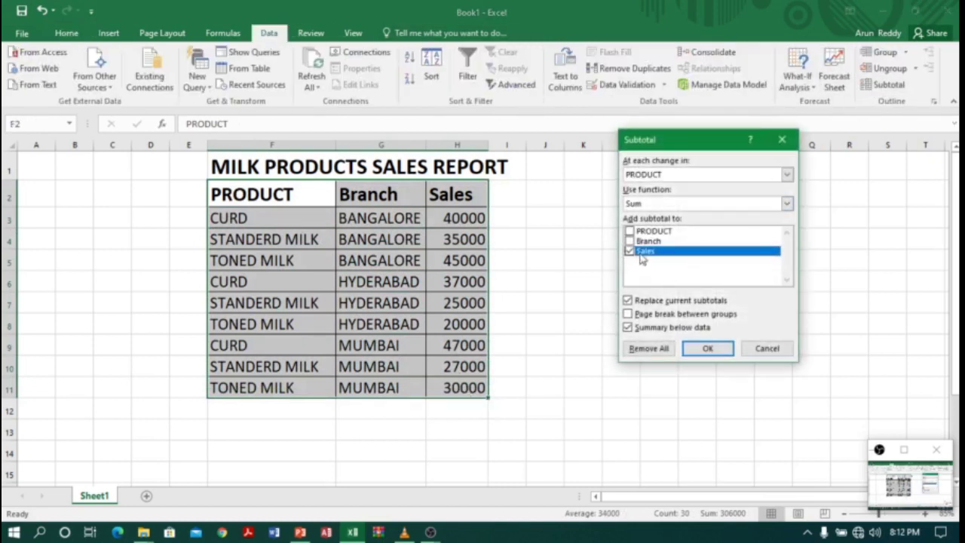
left_click(660, 175)
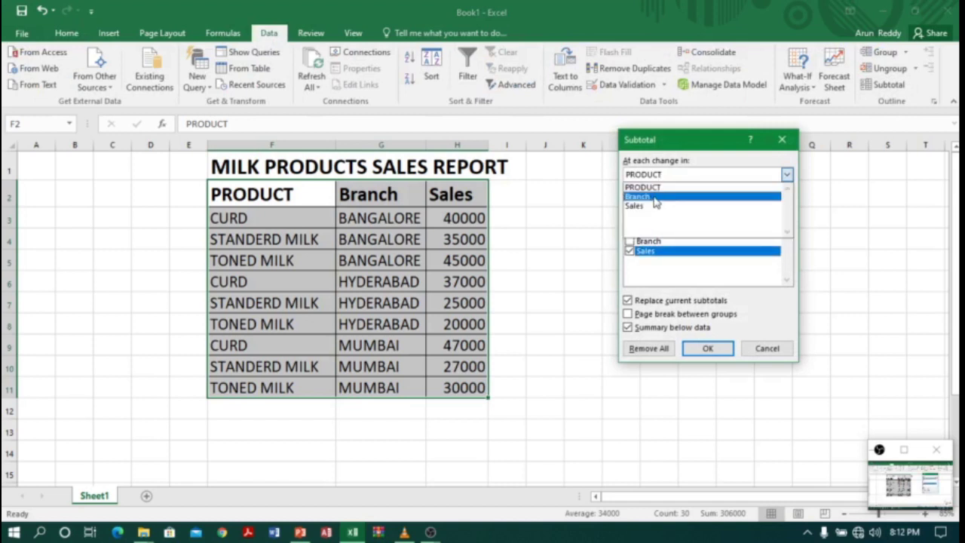
left_click(655, 197)
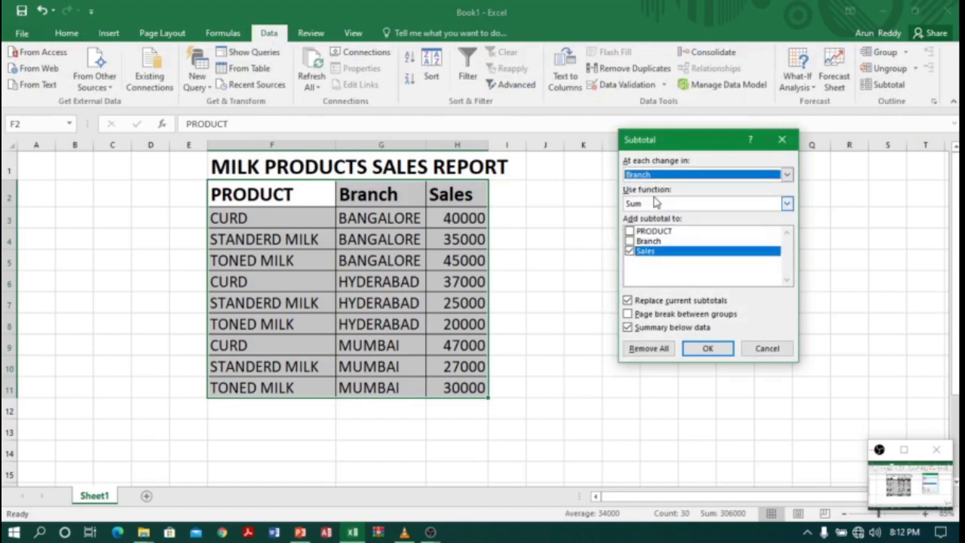
left_click(707, 349)
Step: Examine the subtotal rows for BANGALORE, HYDERABAD and MUMBAI, along with the Grand Total row
left_click(438, 321)
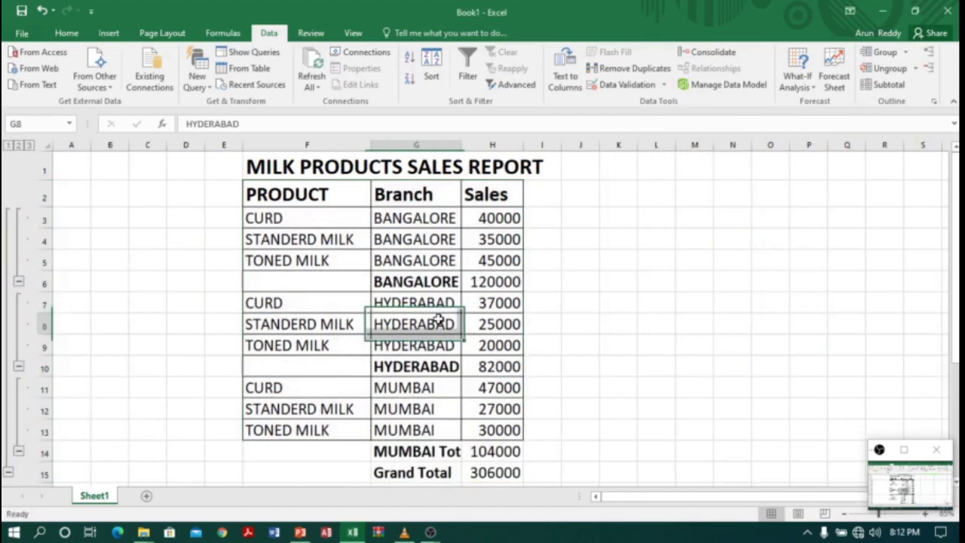
left_click_drag(411, 279, 517, 280)
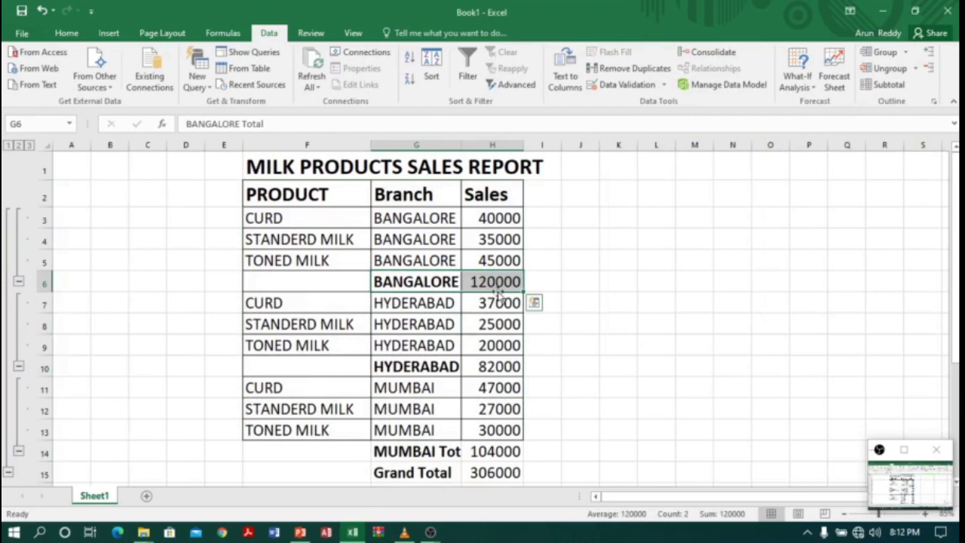
scroll(498, 298, "down", 2)
left_click_drag(385, 224, 493, 226)
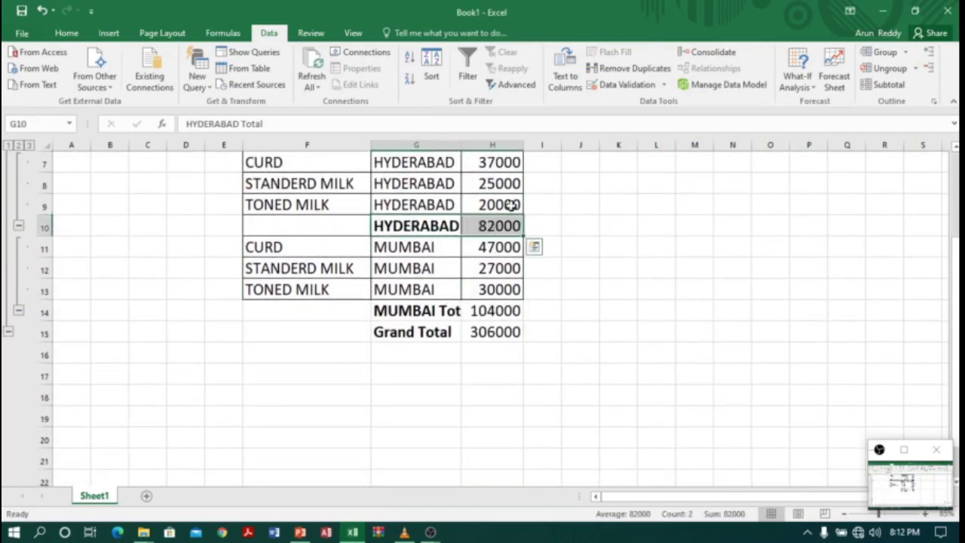
left_click_drag(397, 290, 486, 293)
left_click_drag(405, 310, 516, 315)
left_click_drag(414, 332, 512, 334)
scroll(661, 368, "up", 2)
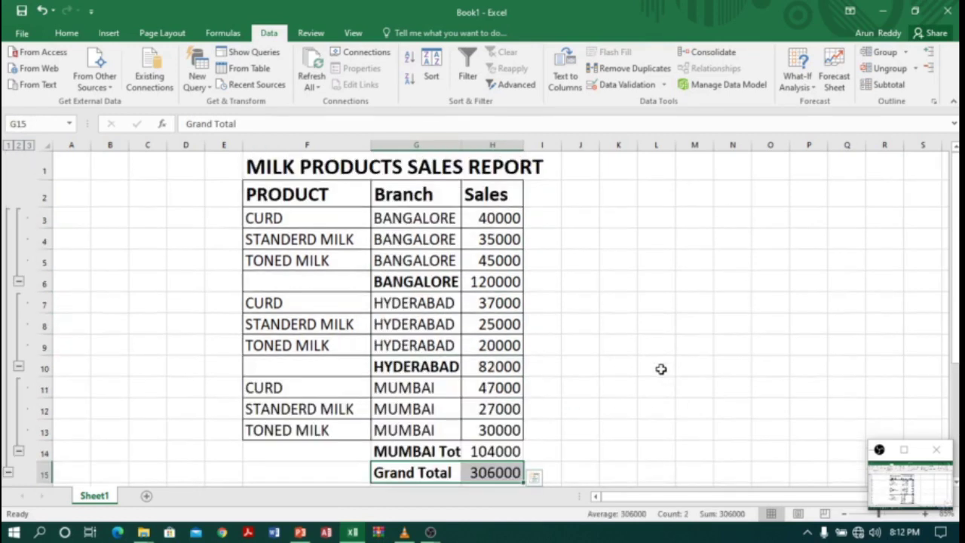